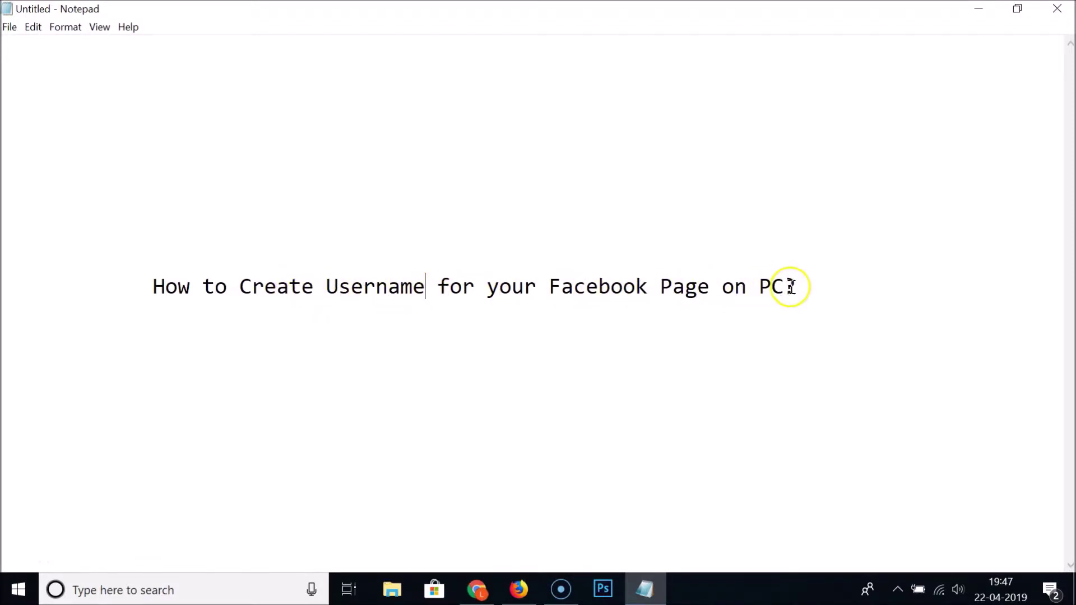
Step: Switch from the Notepad title slide to the Technology Review Facebook Page in Chrome
{"action": "left_click", "coordinate": [477, 588]}
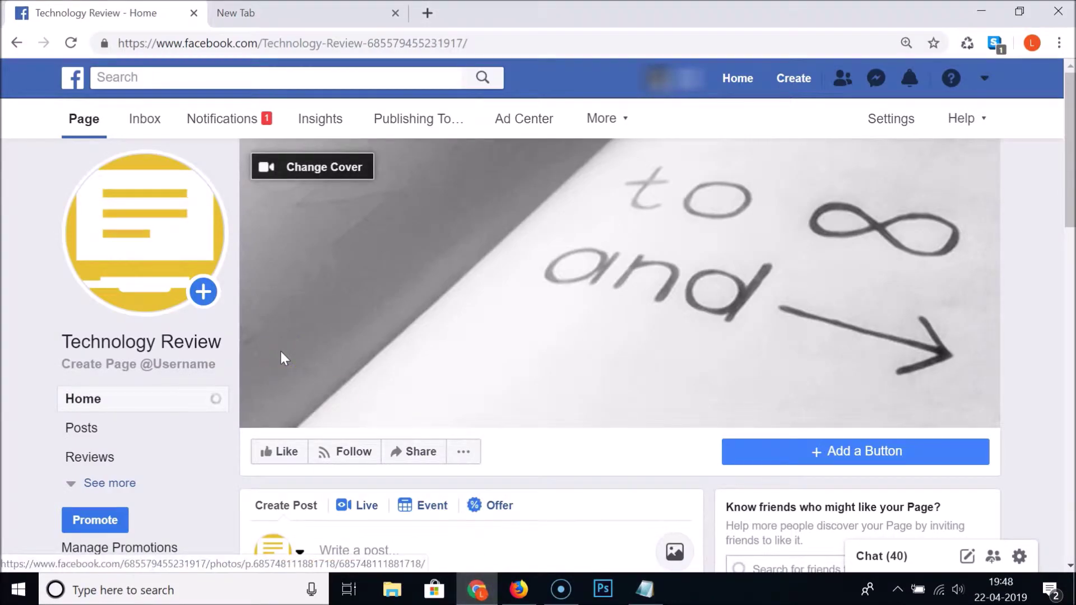
{"action": "left_click", "coordinate": [103, 355]}
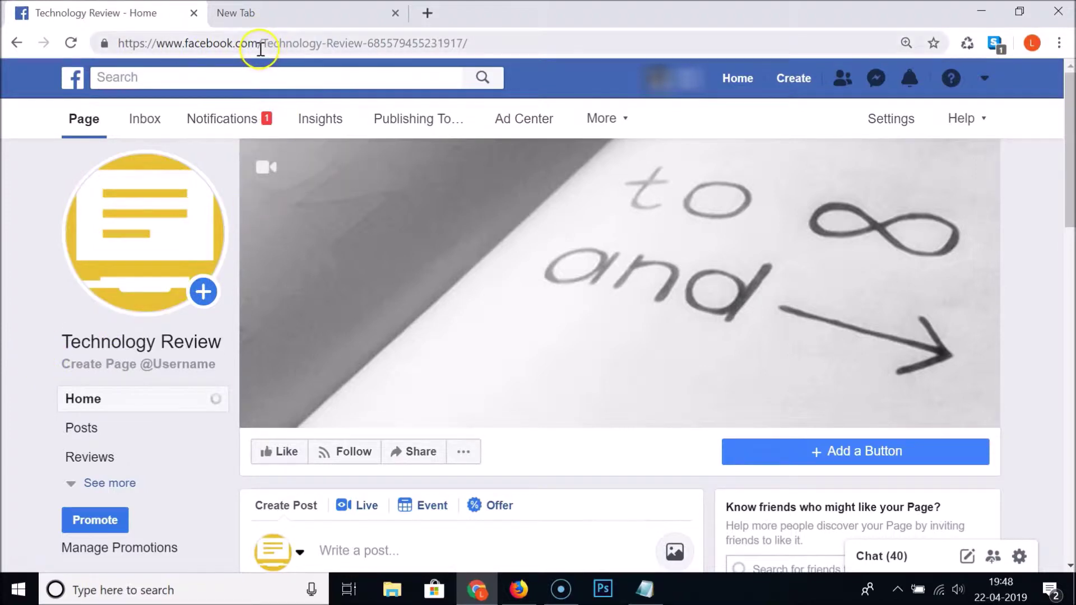
{"action": "left_click_drag", "start_coordinate": [263, 45], "coordinate": [474, 43]}
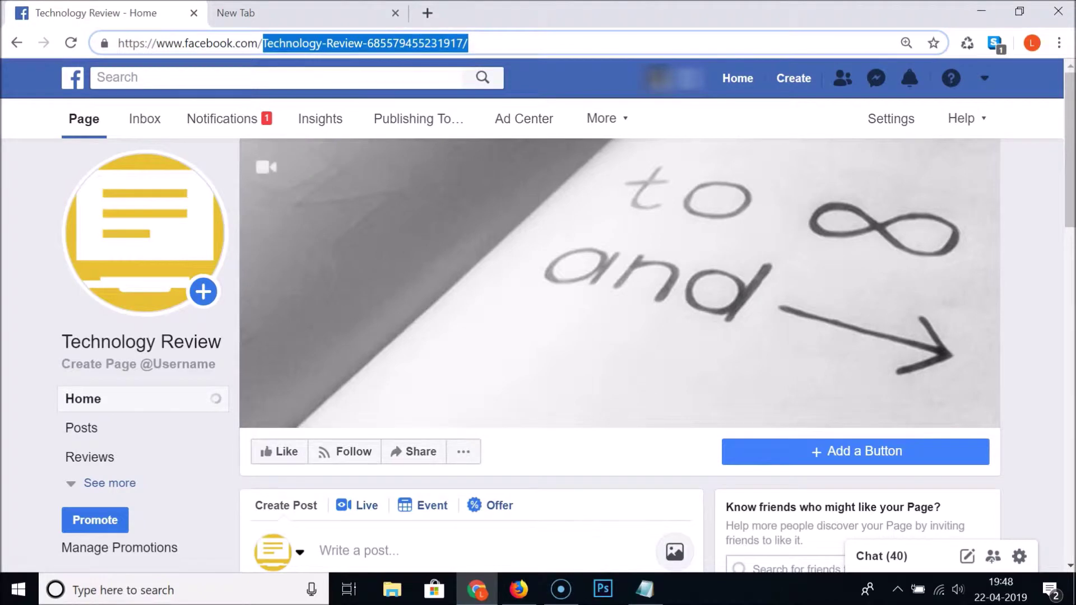
{"action": "left_click", "coordinate": [29, 340]}
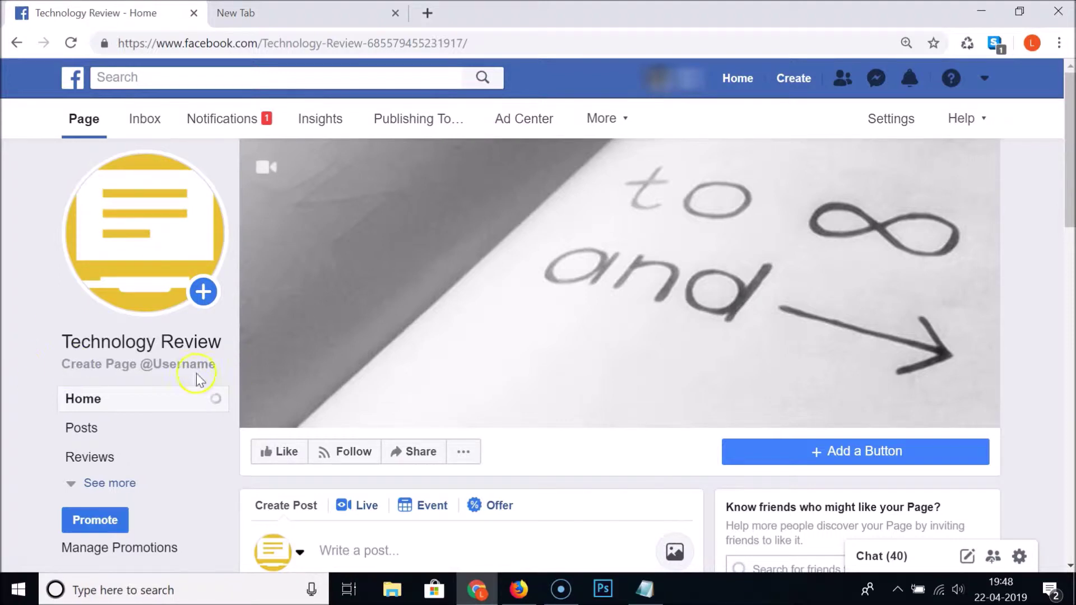
{"action": "left_click", "coordinate": [137, 365]}
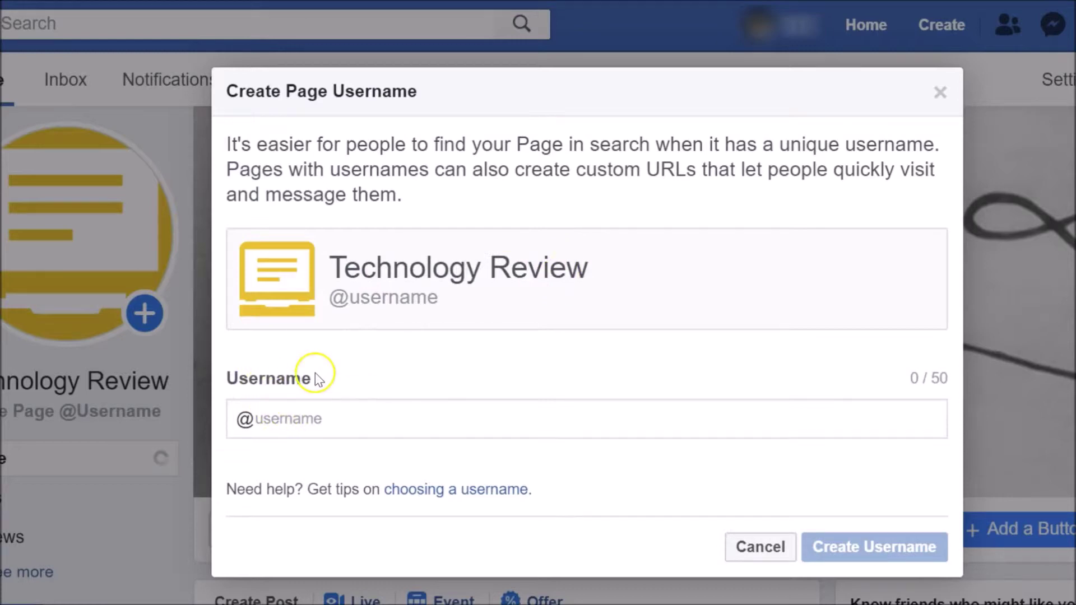
Step: Enter 'technoreview' as the Page's username, which Facebook reports as already taken
{"action": "left_click", "coordinate": [343, 421]}
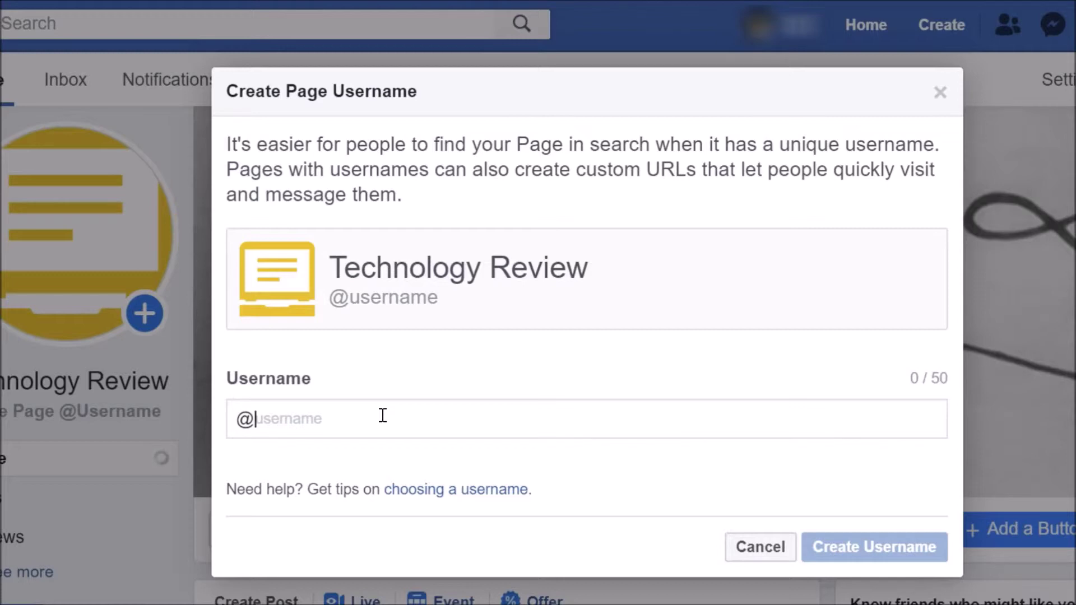
{"action": "type", "text": "technoreview"}
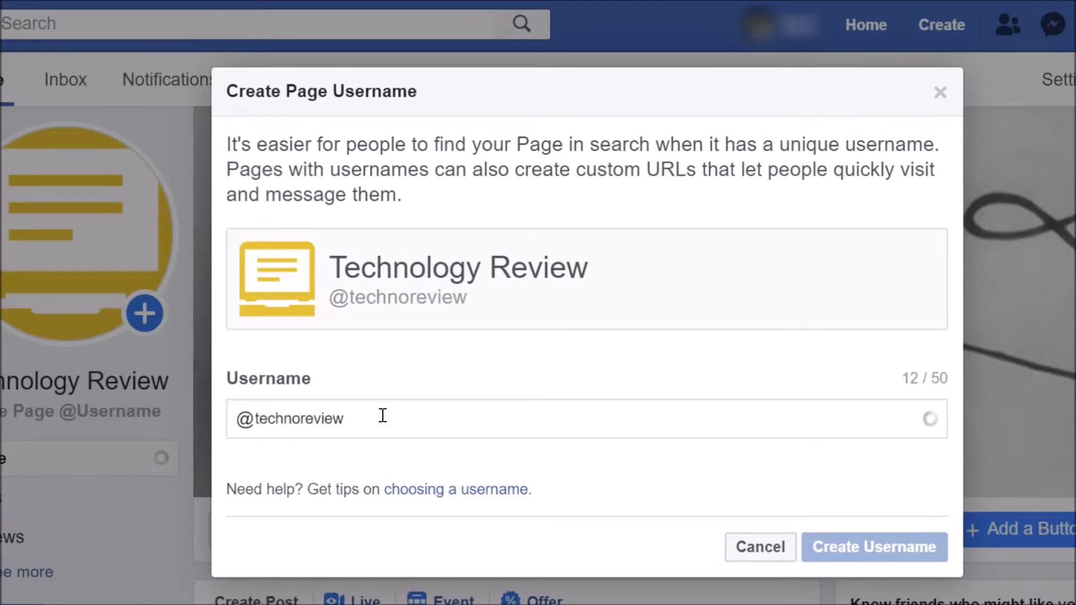
{"action": "left_click", "coordinate": [353, 413]}
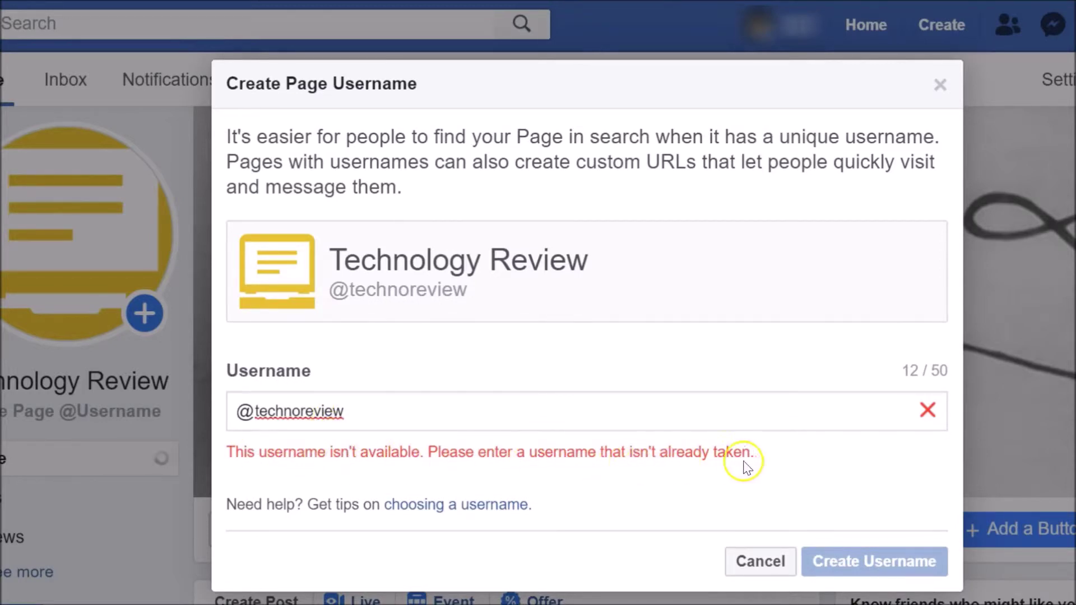
Step: Extend the username to 'technoreviewed' so Facebook shows it as available
{"action": "left_click", "coordinate": [520, 413]}
{"action": "type", "text": "ew"}
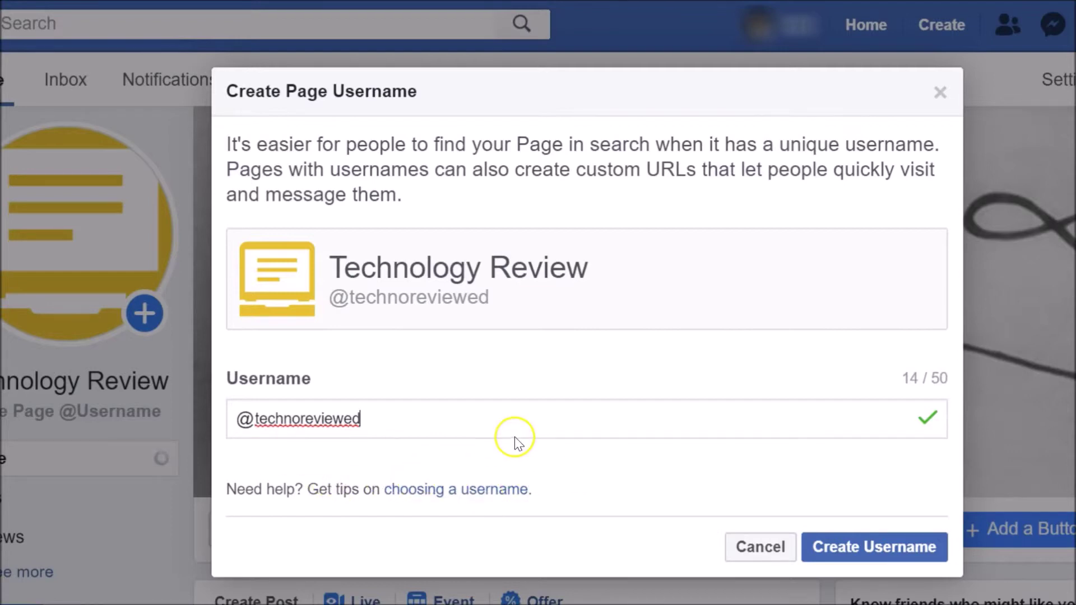
{"action": "left_click_drag", "start_coordinate": [385, 418], "coordinate": [262, 417]}
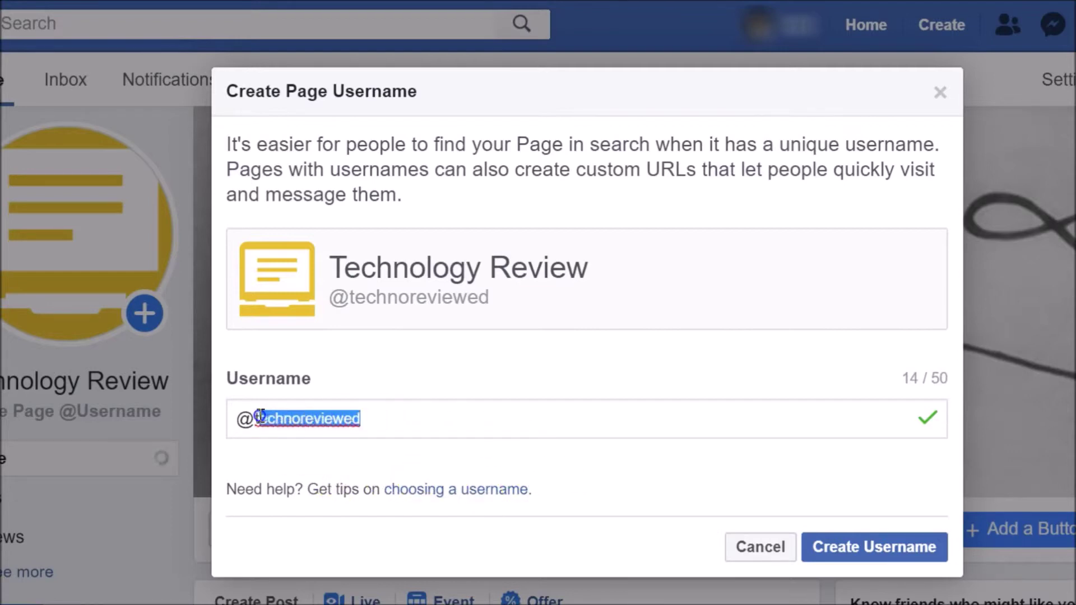
{"action": "left_click", "coordinate": [373, 418]}
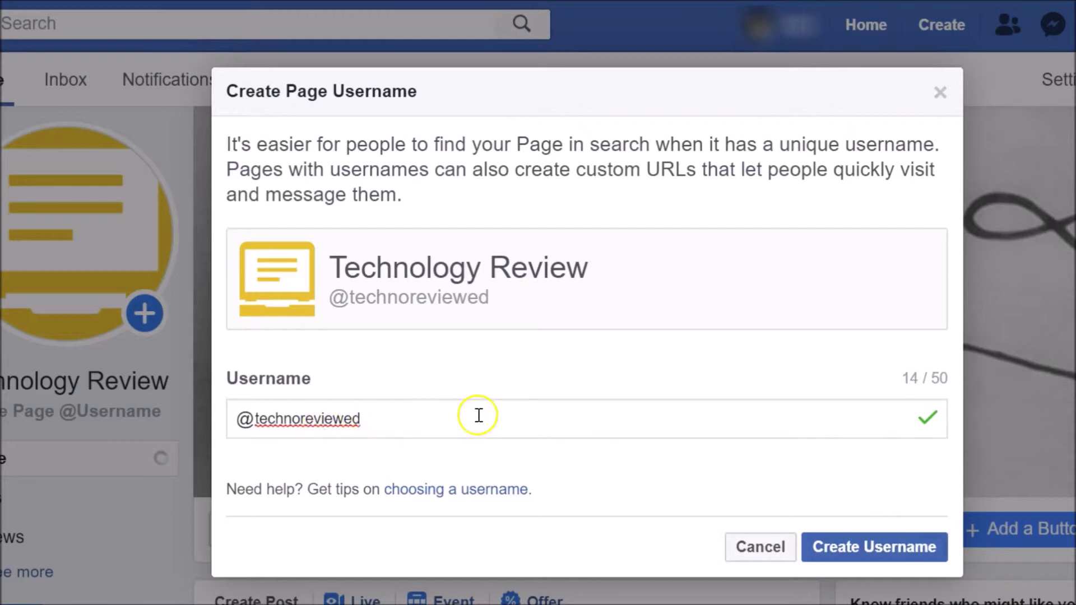
{"action": "left_click", "coordinate": [866, 548]}
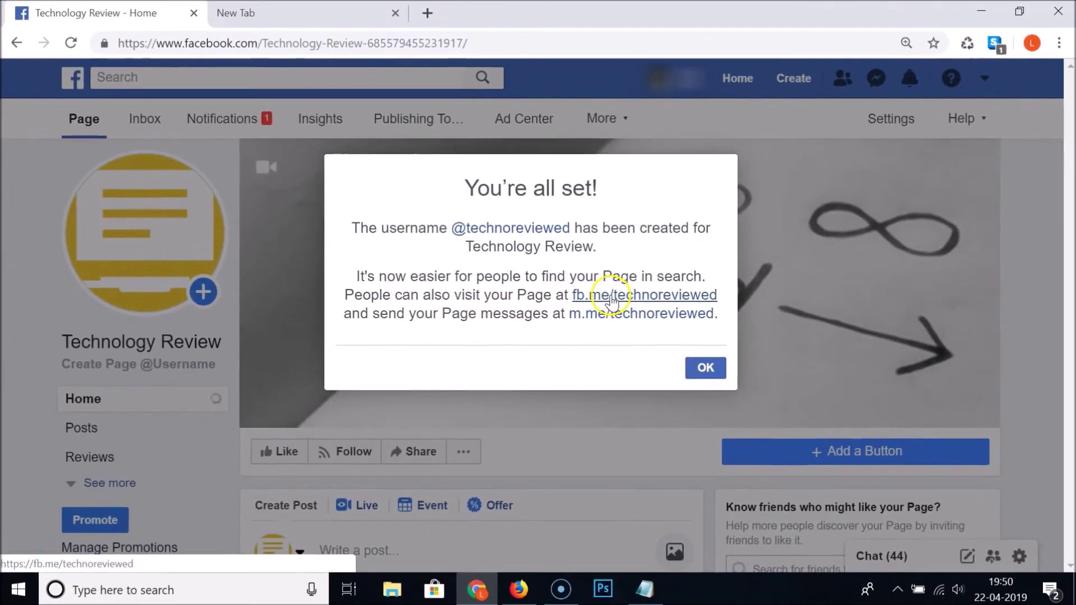
{"action": "right_click", "coordinate": [611, 301]}
{"action": "left_click", "coordinate": [634, 307]}
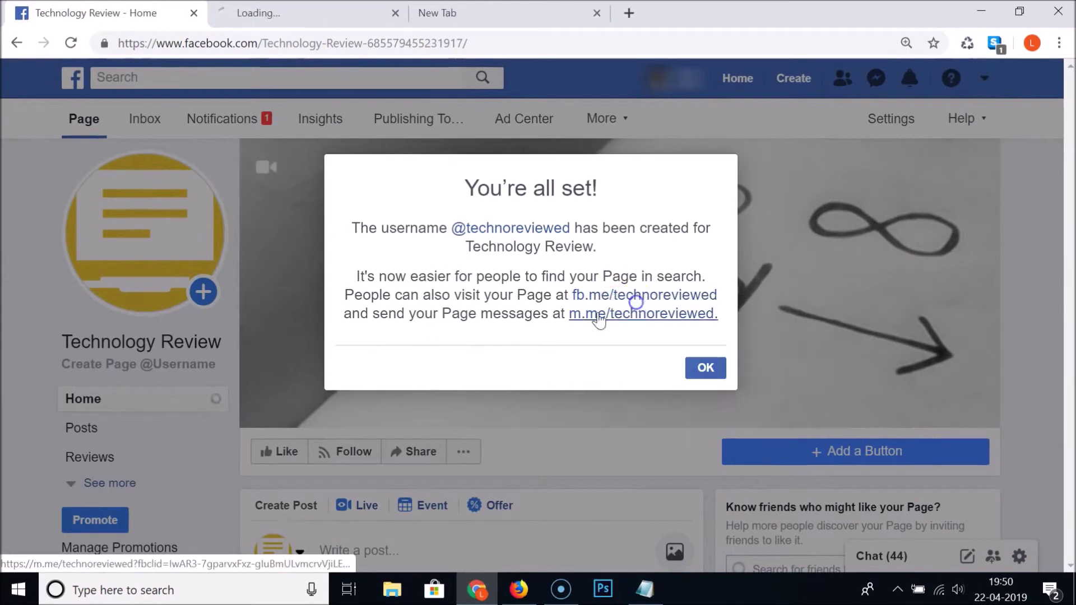
Step: In the new tab, trim the address to facebook.com/technoreviewed/, load it, then close the tab
{"action": "left_click", "coordinate": [311, 19]}
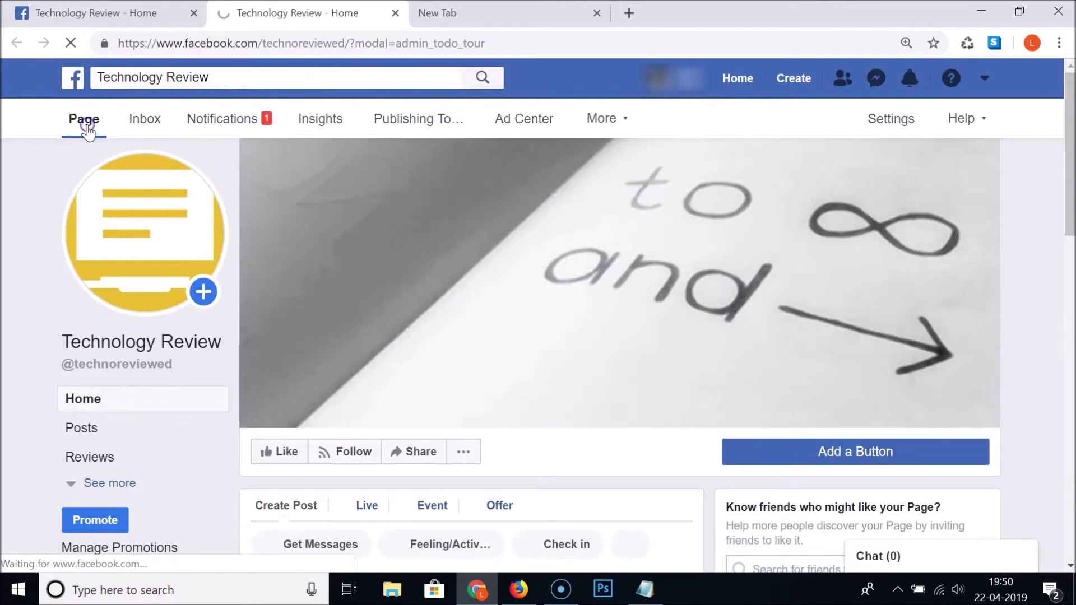
{"action": "left_click", "coordinate": [521, 43]}
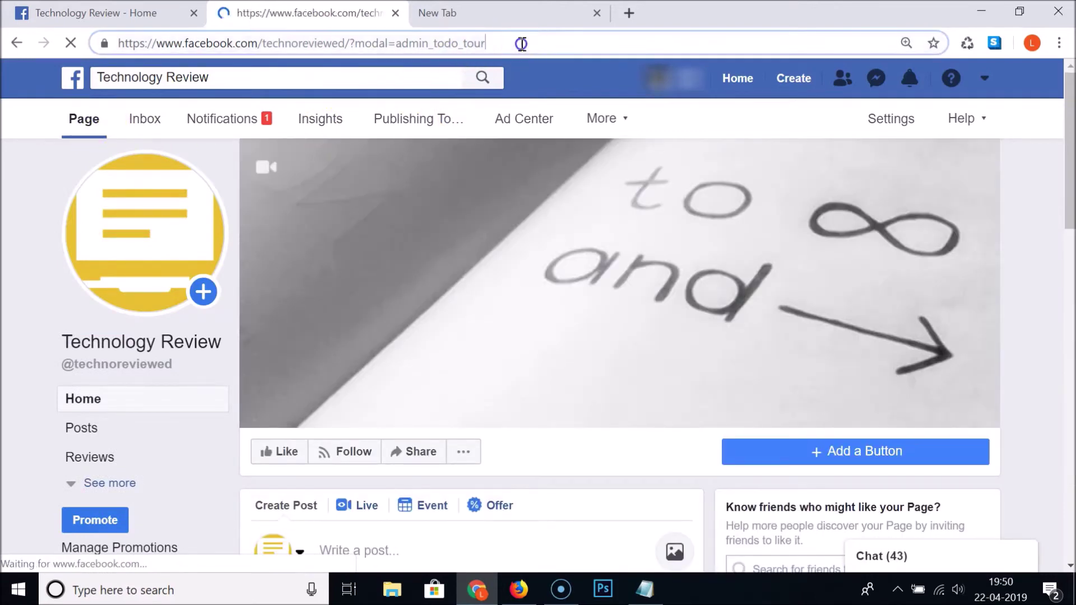
{"action": "key", "text": "BackSpace"}
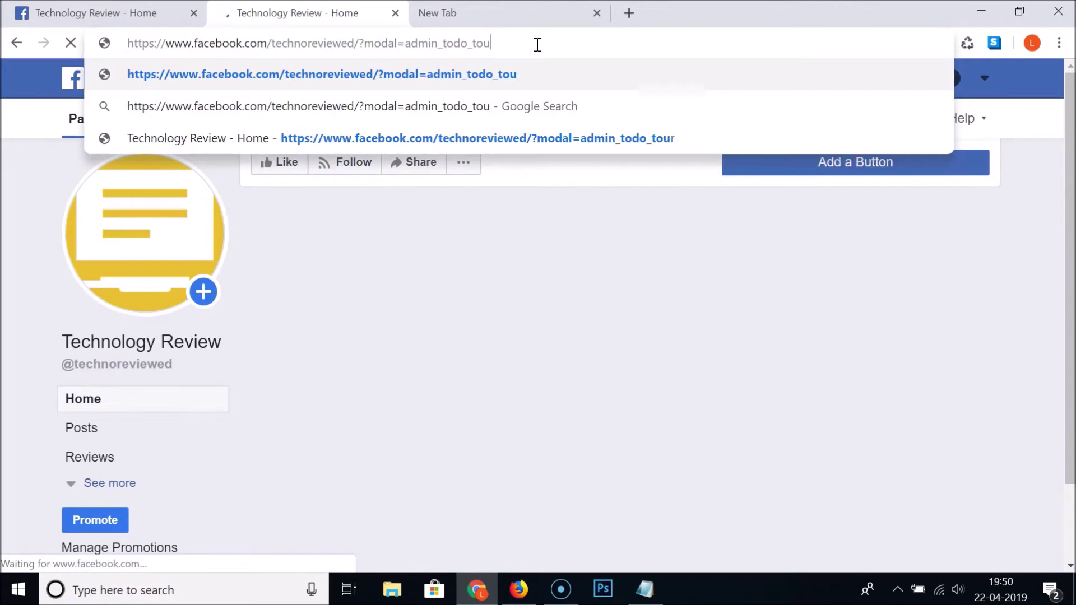
{"action": "key", "text": "BackSpace"}
{"action": "key", "text": "BackSpace"}
{"action": "key", "text": "BackSpace"}
{"action": "key", "text": "BackSpace"}
{"action": "key", "text": "BackSpace"}
{"action": "key", "text": "BackSpace"}
{"action": "key", "text": "BackSpace"}
{"action": "key", "text": "BackSpace"}
{"action": "key", "text": "BackSpace"}
{"action": "key", "text": "BackSpace"}
{"action": "key", "text": "BackSpace"}
{"action": "key", "text": "BackSpace"}
{"action": "key", "text": "BackSpace"}
{"action": "key", "text": "BackSpace"}
{"action": "key", "text": "BackSpace"}
{"action": "key", "text": "BackSpace"}
{"action": "key", "text": "BackSpace"}
{"action": "key", "text": "BackSpace"}
{"action": "key", "text": "BackSpace"}
{"action": "key", "text": "BackSpace"}
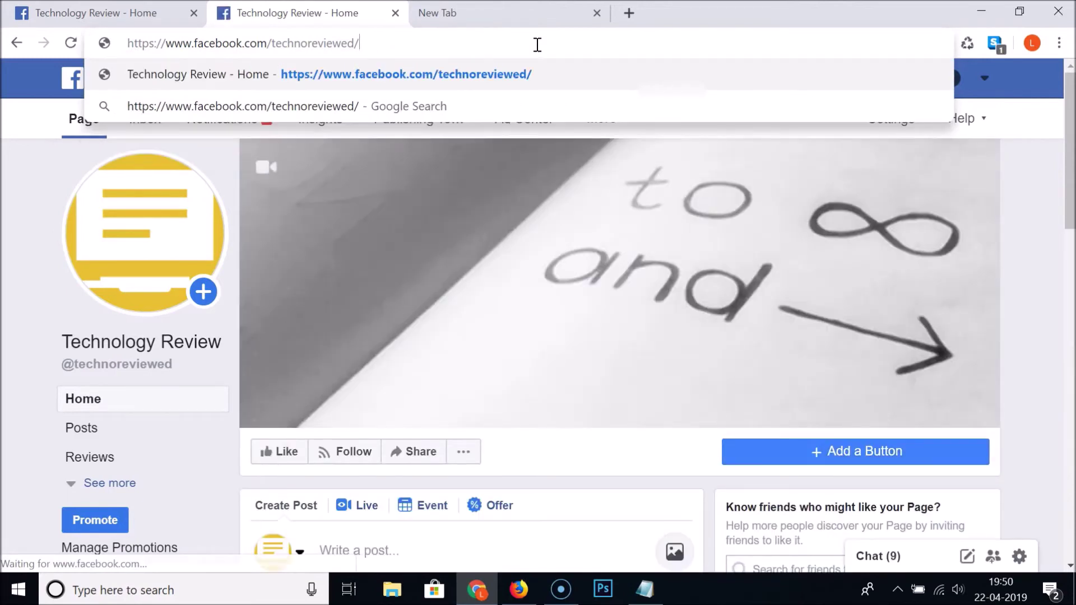
{"action": "key", "text": "Return"}
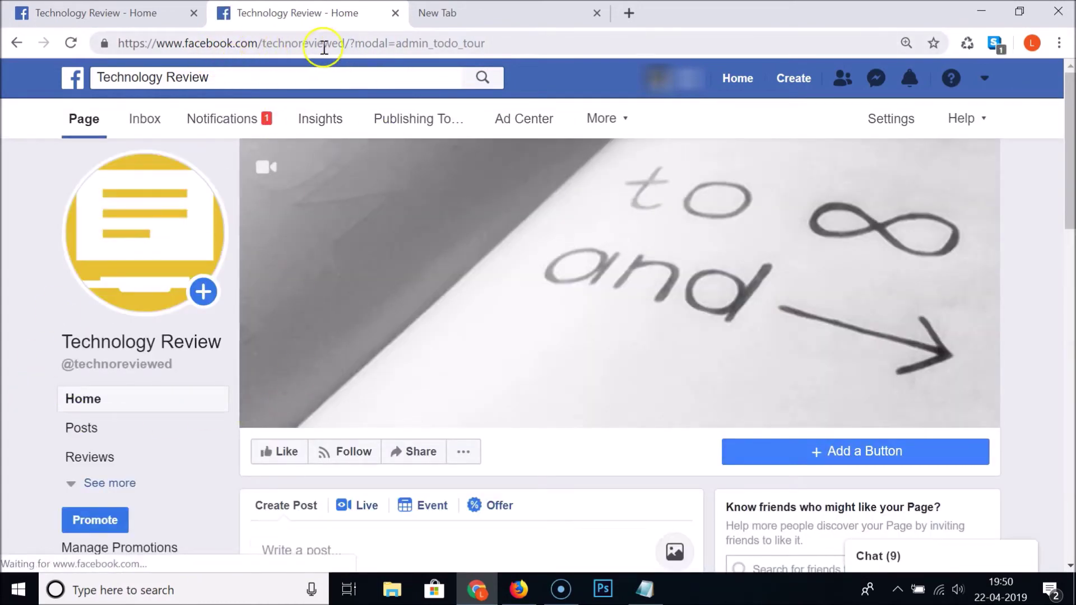
{"action": "left_click", "coordinate": [395, 13]}
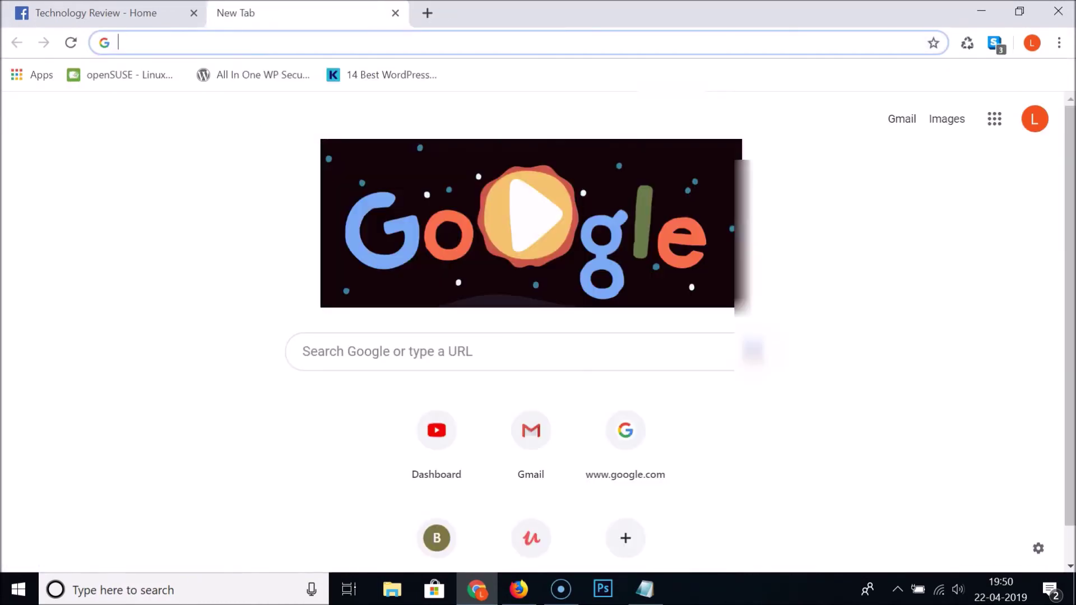
Step: On the original tab, dismiss 'You're all set!' and reload the Page at its new address
{"action": "left_click", "coordinate": [95, 13]}
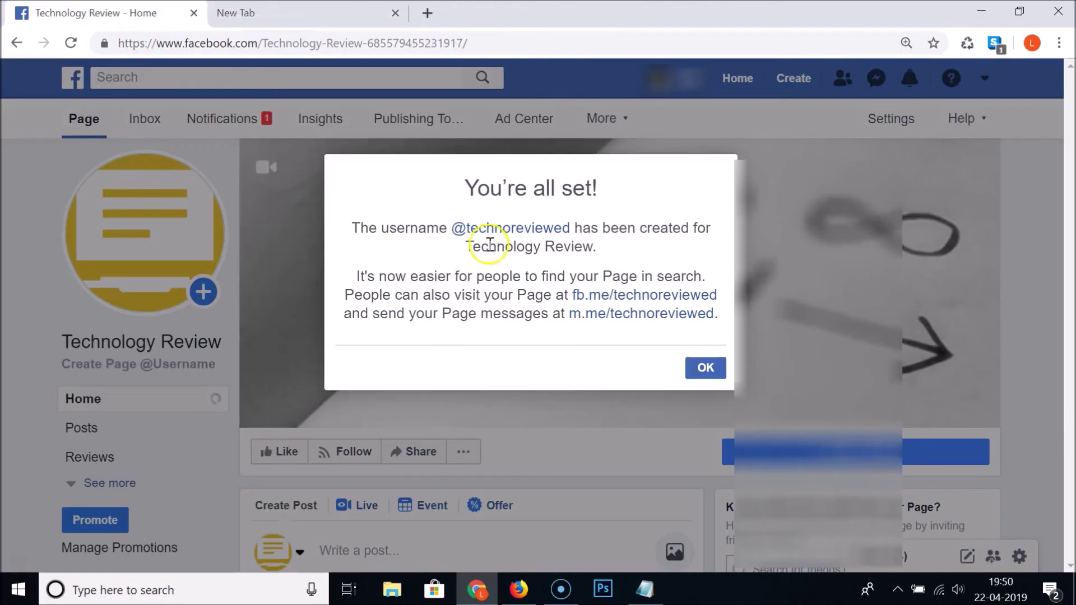
{"action": "left_click", "coordinate": [704, 367]}
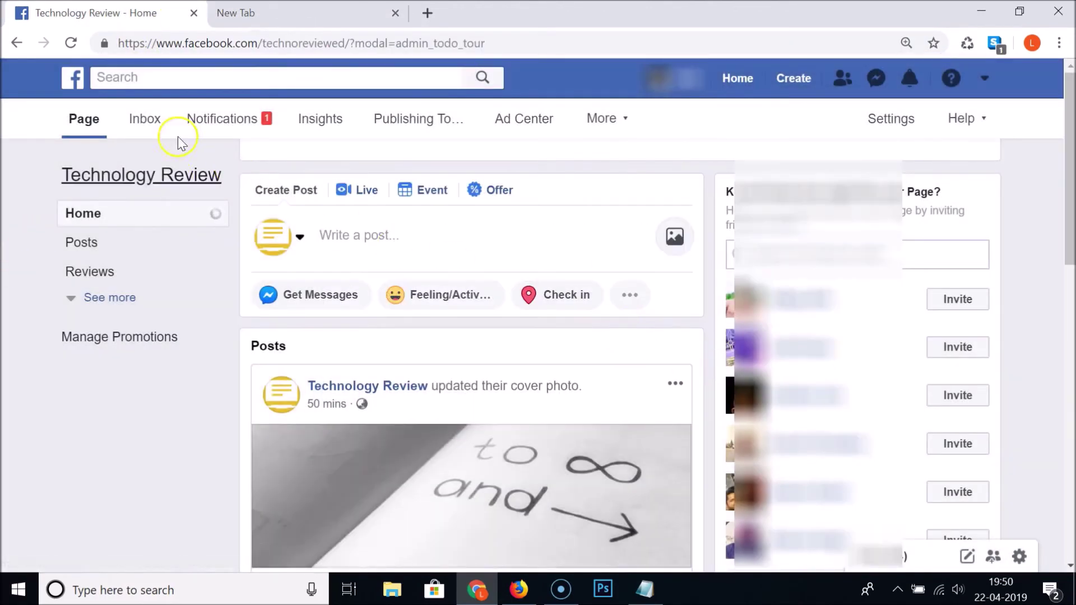
{"action": "left_click_drag", "start_coordinate": [266, 45], "coordinate": [347, 45]}
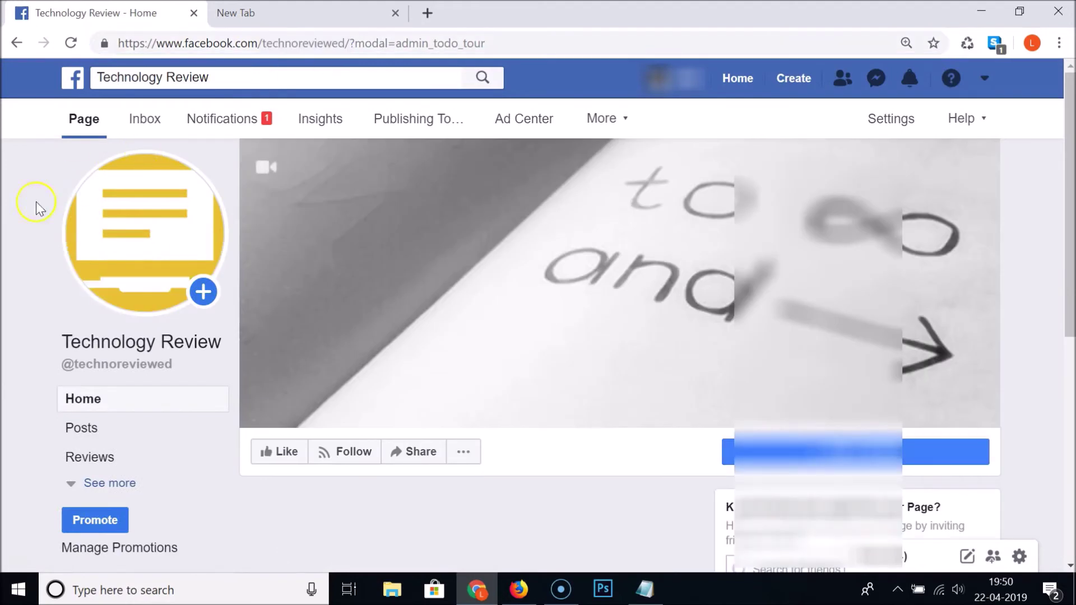
{"action": "left_click", "coordinate": [81, 132]}
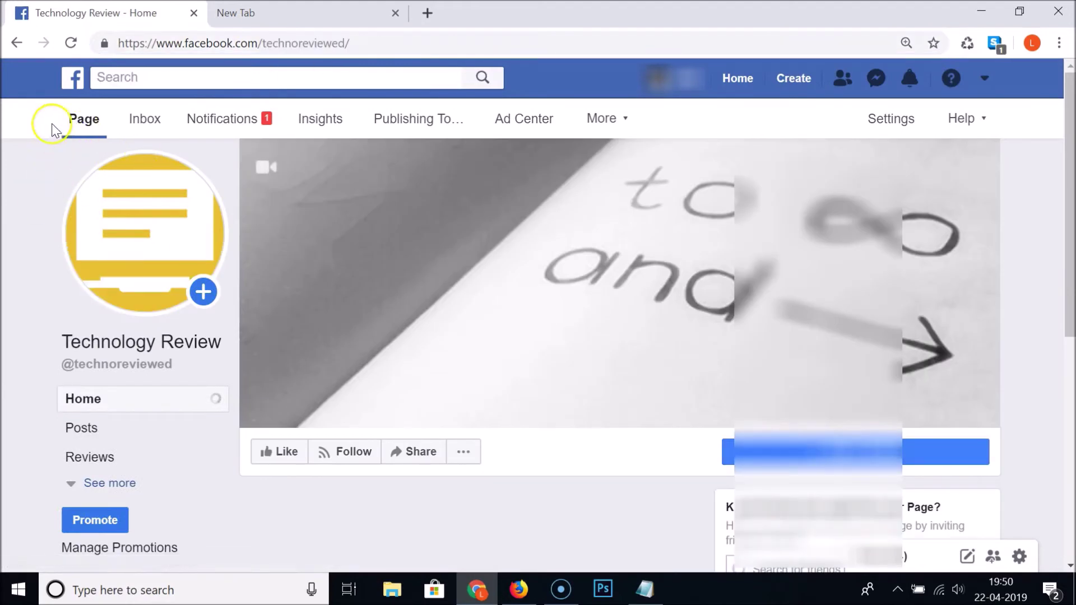
Step: Check the facebook.com/technoreviewed/ address, then return to the Notepad title slide
{"action": "left_click_drag", "start_coordinate": [349, 45], "coordinate": [126, 51]}
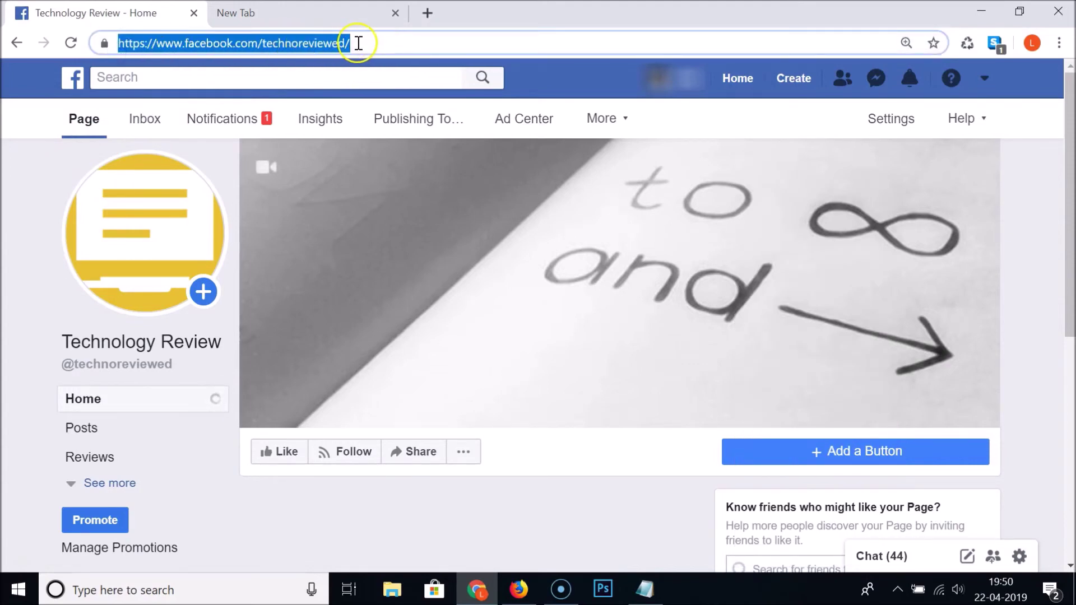
{"action": "left_click", "coordinate": [22, 337]}
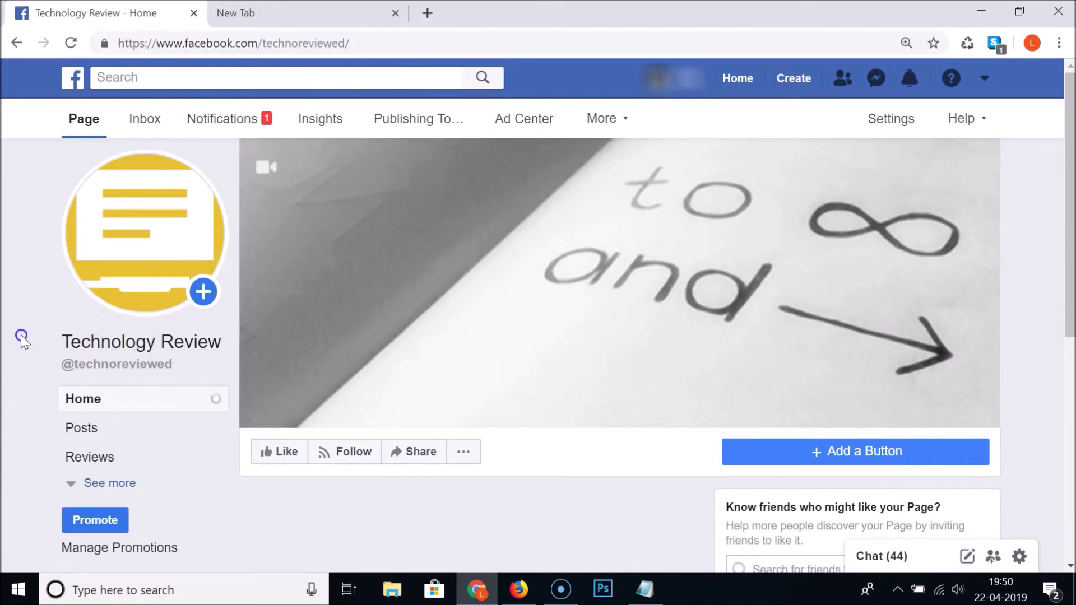
{"action": "left_click", "coordinate": [645, 588]}
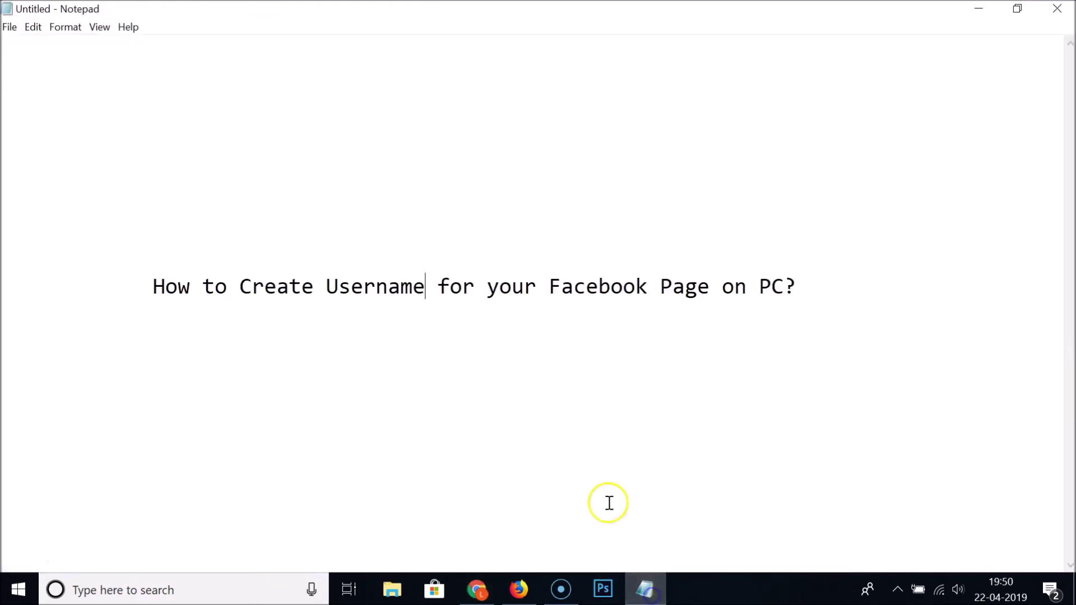